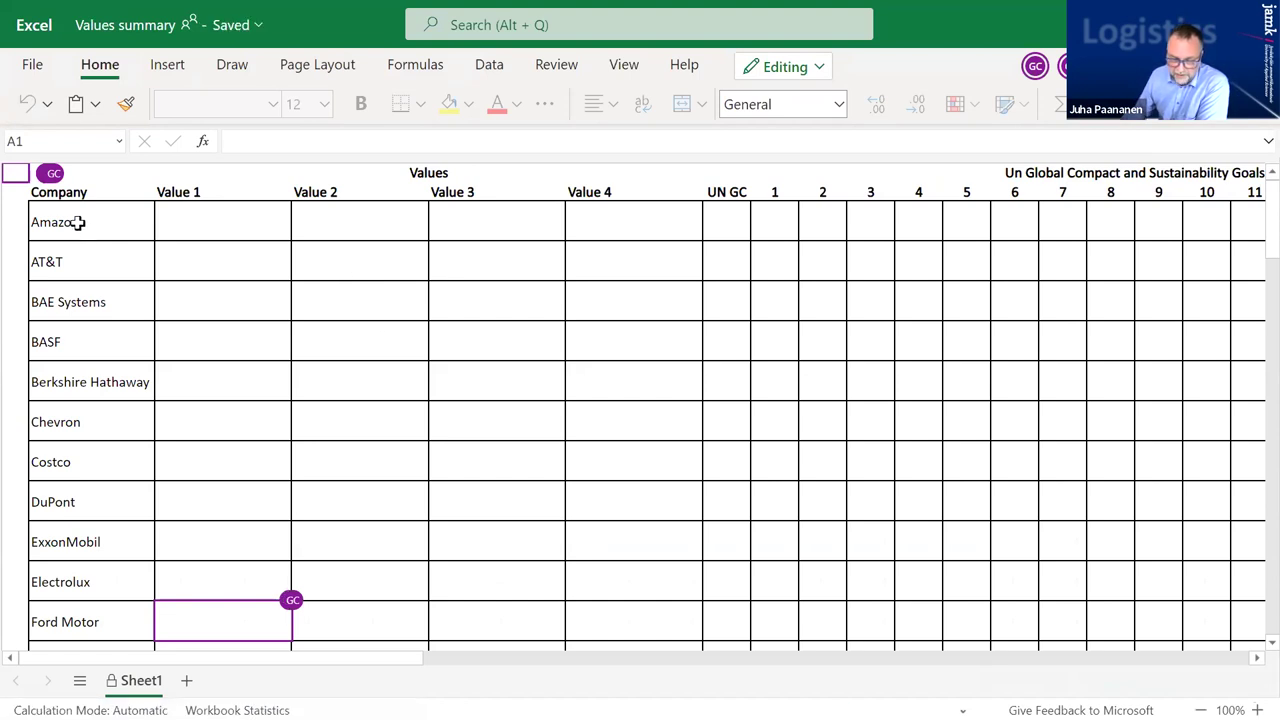
Step: Look through the company list and the value, UN GC and sustainability goal columns of the Values summary sheet
scroll(77, 311, "down", 5)
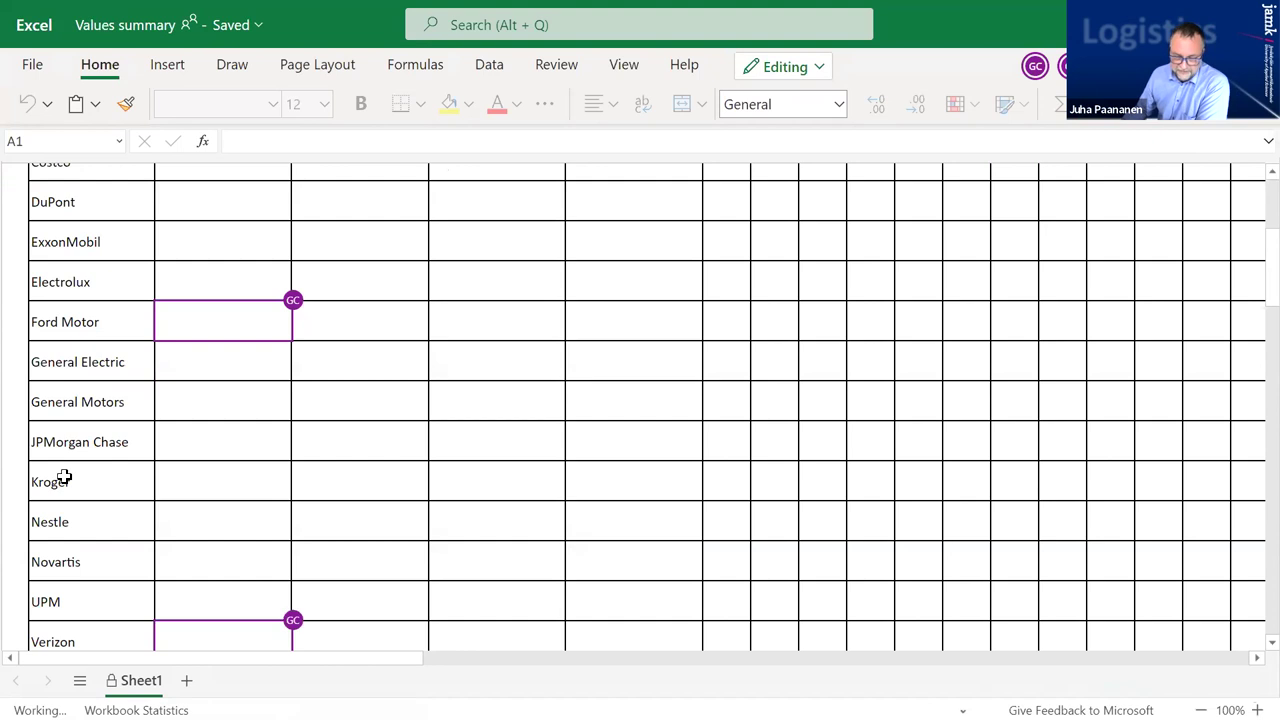
scroll(64, 480, "down", 3)
scroll(57, 480, "up", 8)
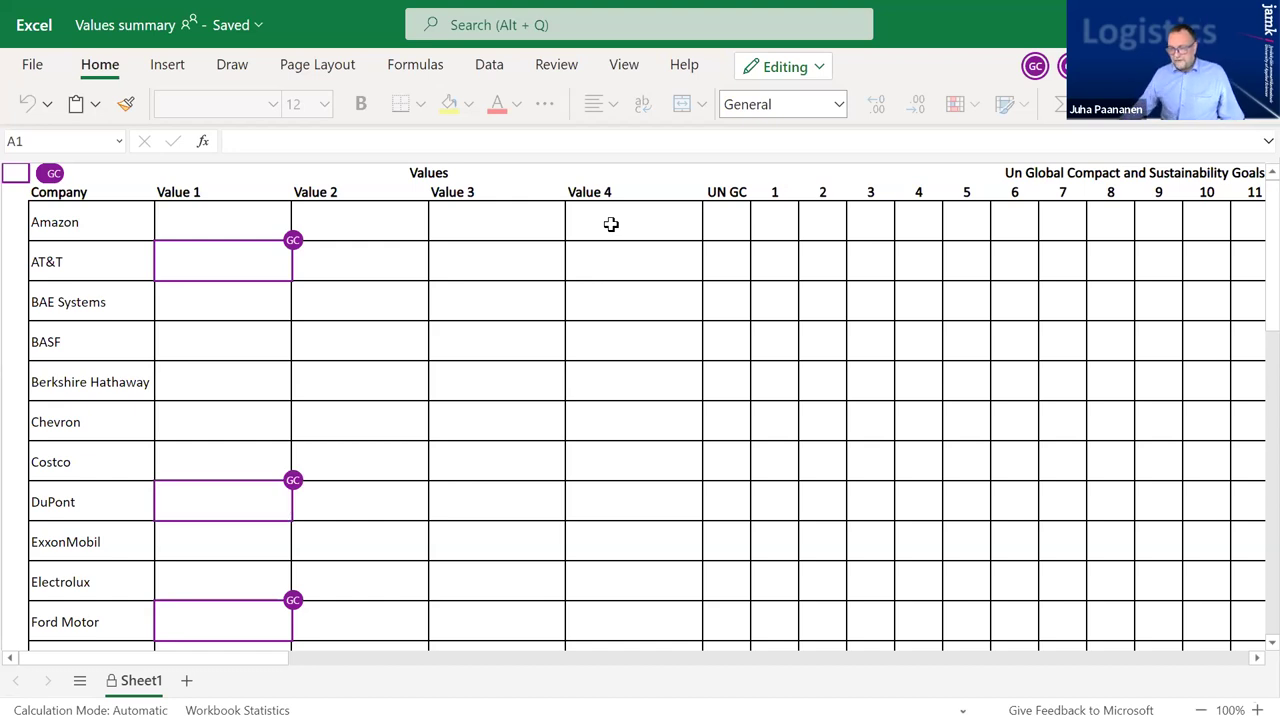
left_click(1255, 658)
left_click(1255, 658)
left_click(1255, 658)
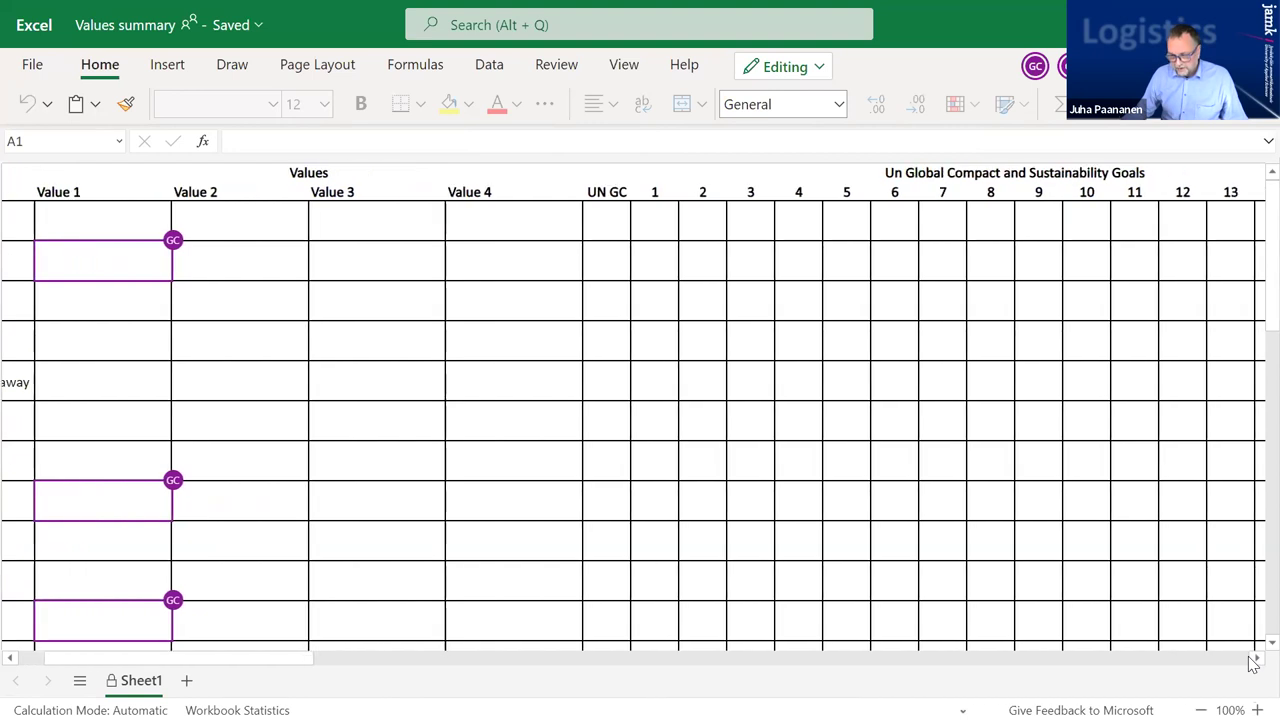
left_click(1255, 658)
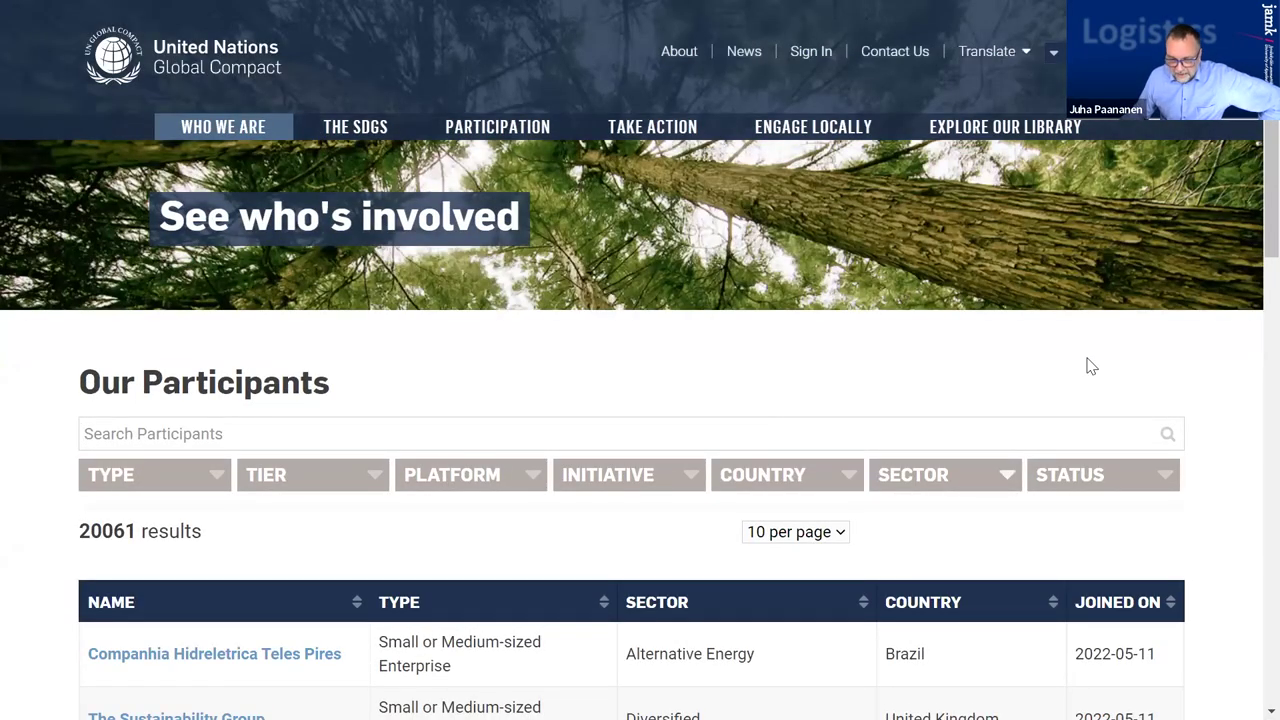
Step: Show the address of the UN Global Compact participants page and examine its participant search, filters and results table
left_click(600, 14)
left_click(507, 52)
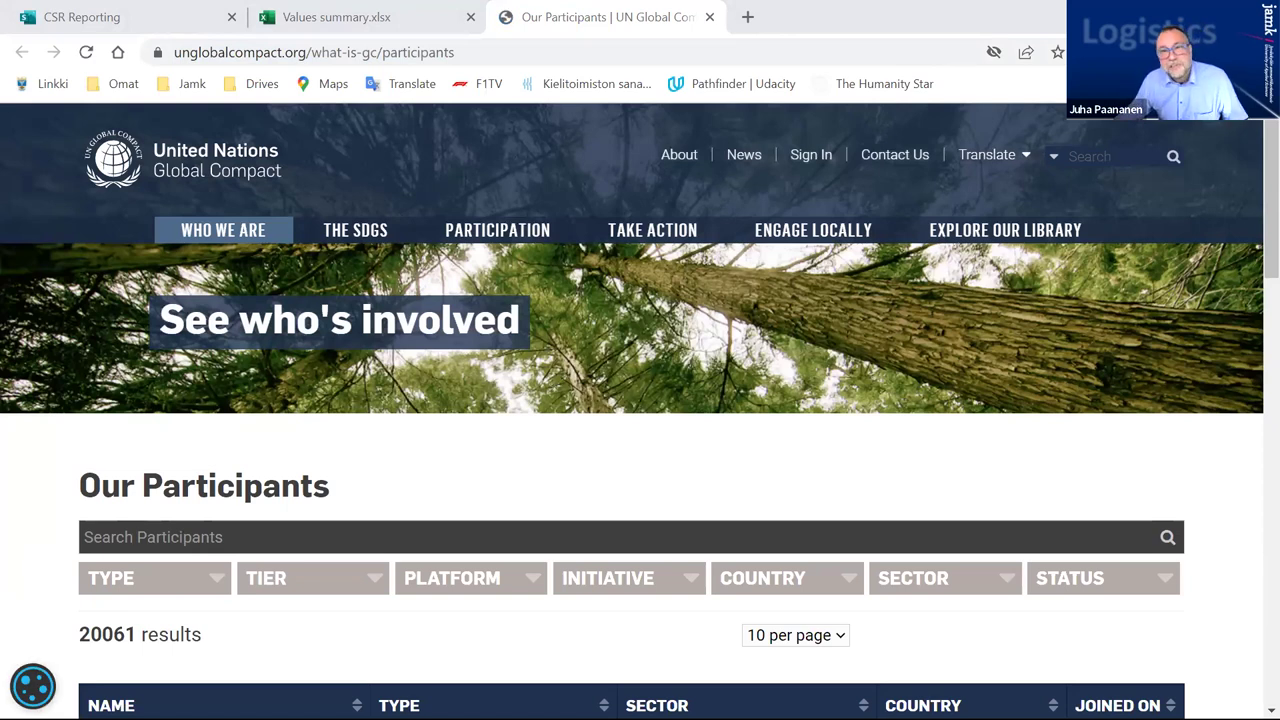
scroll(587, 398, "down", 3)
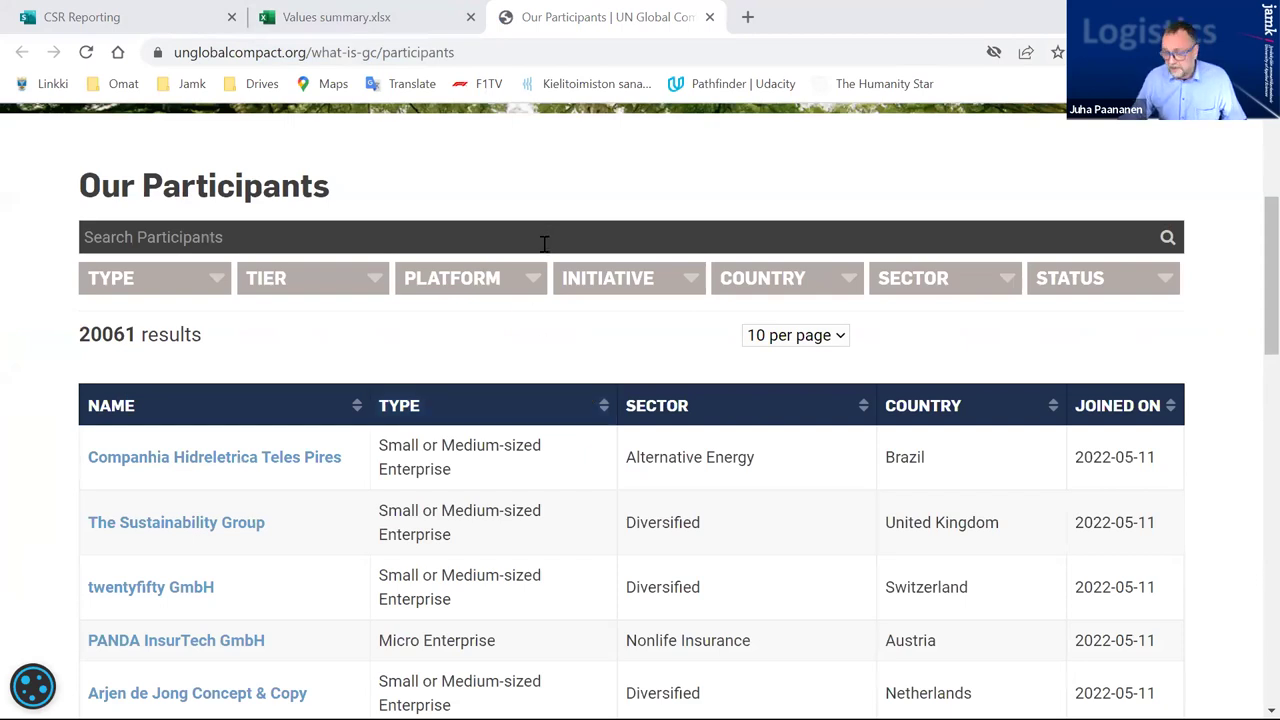
Step: Return to the Values summary workbook and go through Amazon's row across sustainability goals 1 to 17
left_click(340, 17)
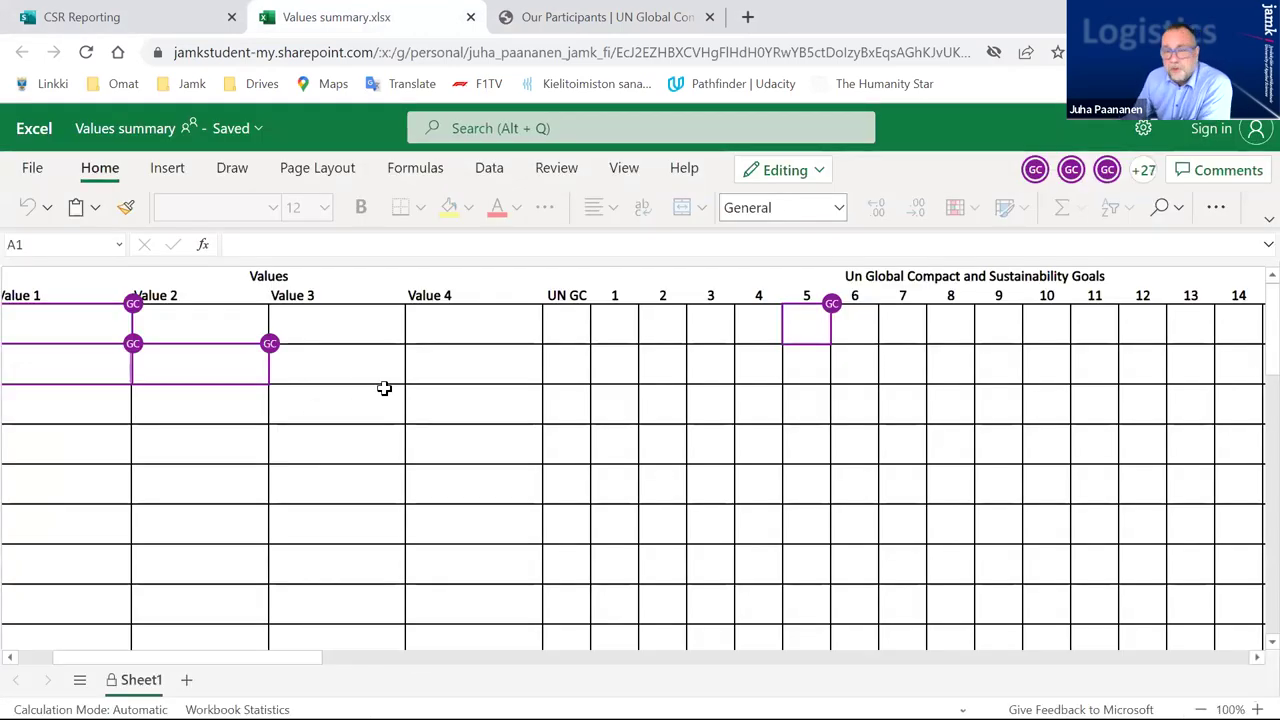
left_click(618, 313)
key("Right")
key("Right")
key("Right")
key("Right")
key("Right")
key("Right")
key("Right")
key("Right")
key("Right")
key("Right")
key("Right")
key("Right")
key("Right")
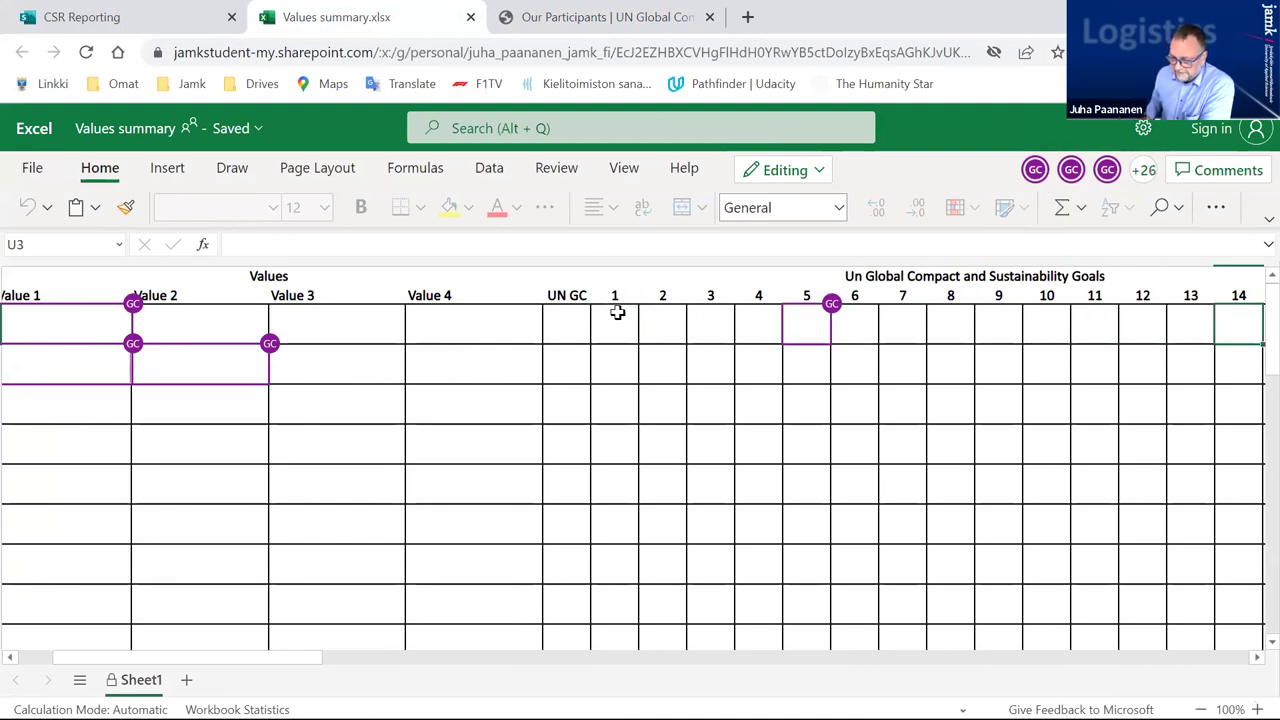
key("Right")
key("Right")
key("Right")
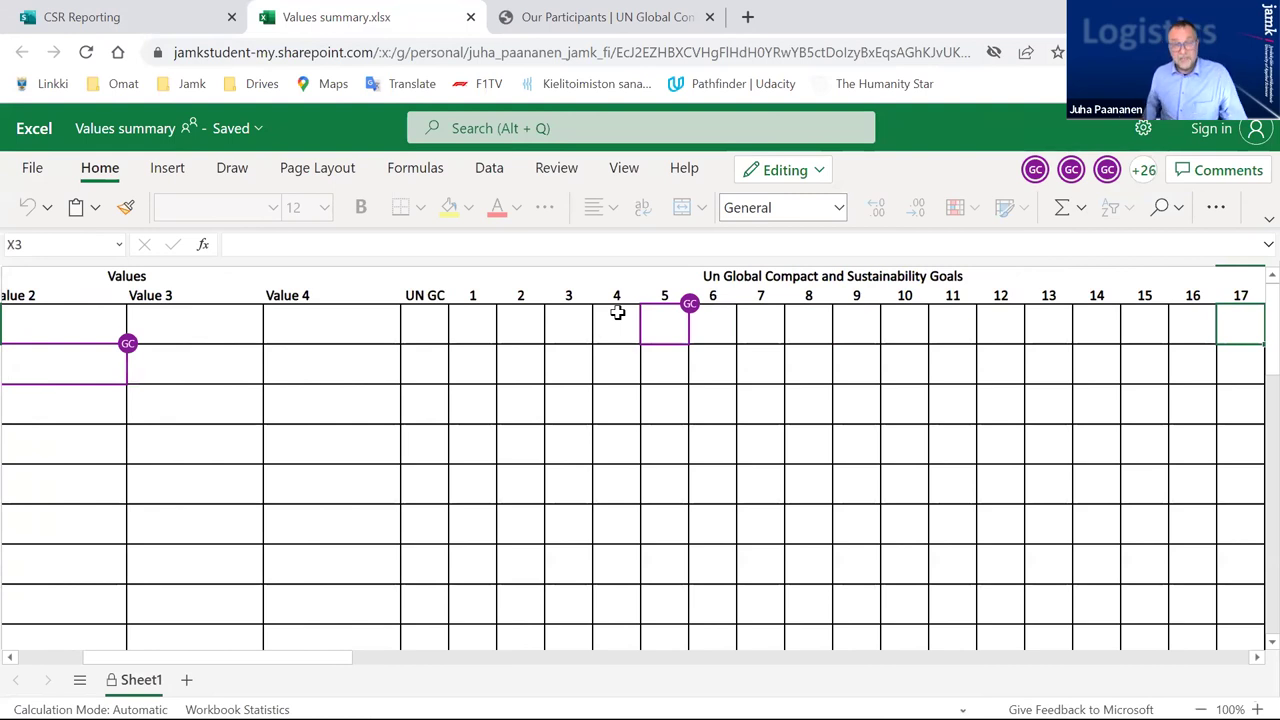
key("Left")
key("Left")
key("Left")
key("Left")
key("Left")
key("Left")
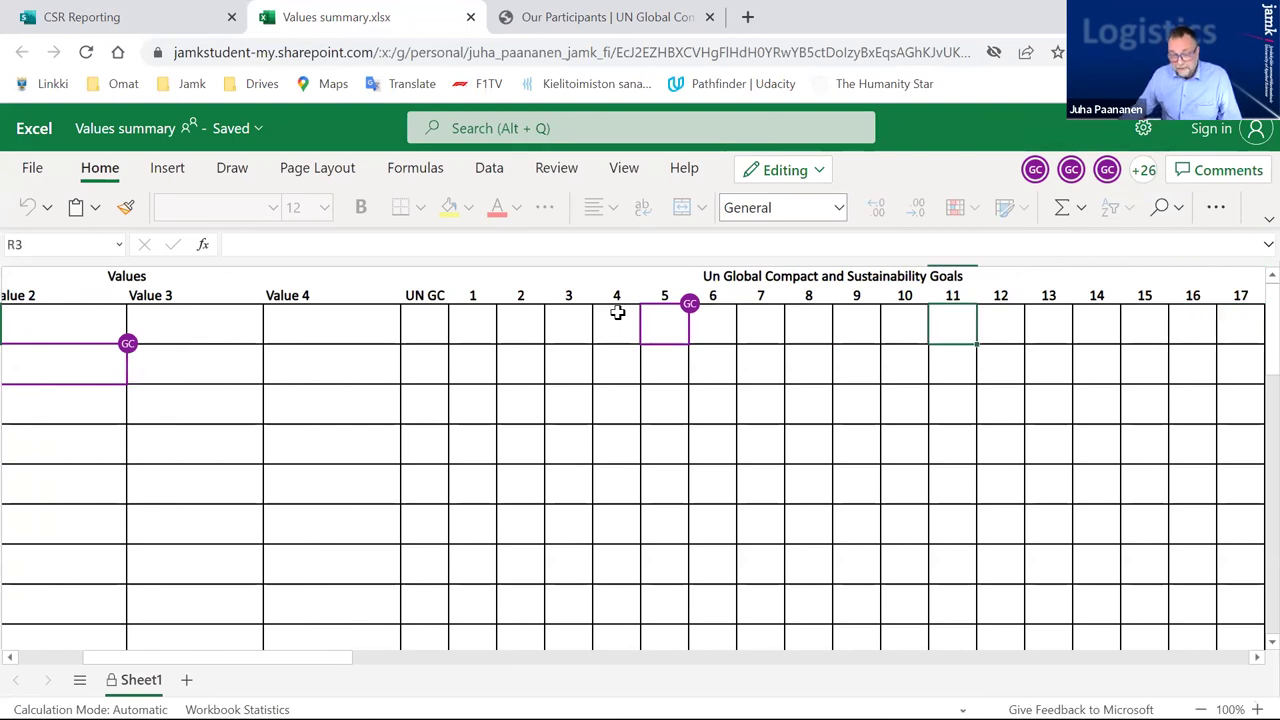
Step: Enter "Yes" in the UN GC column of Amazon's row
left_click(422, 321)
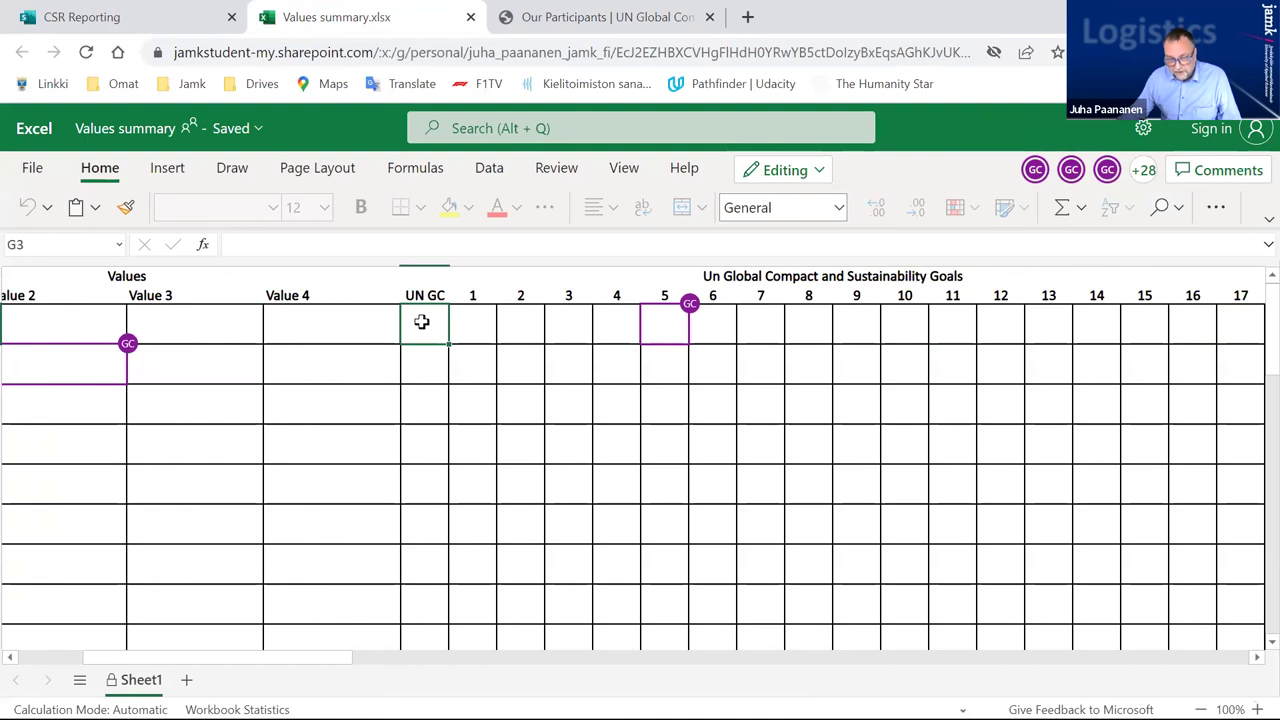
type("Yes")
key("Tab")
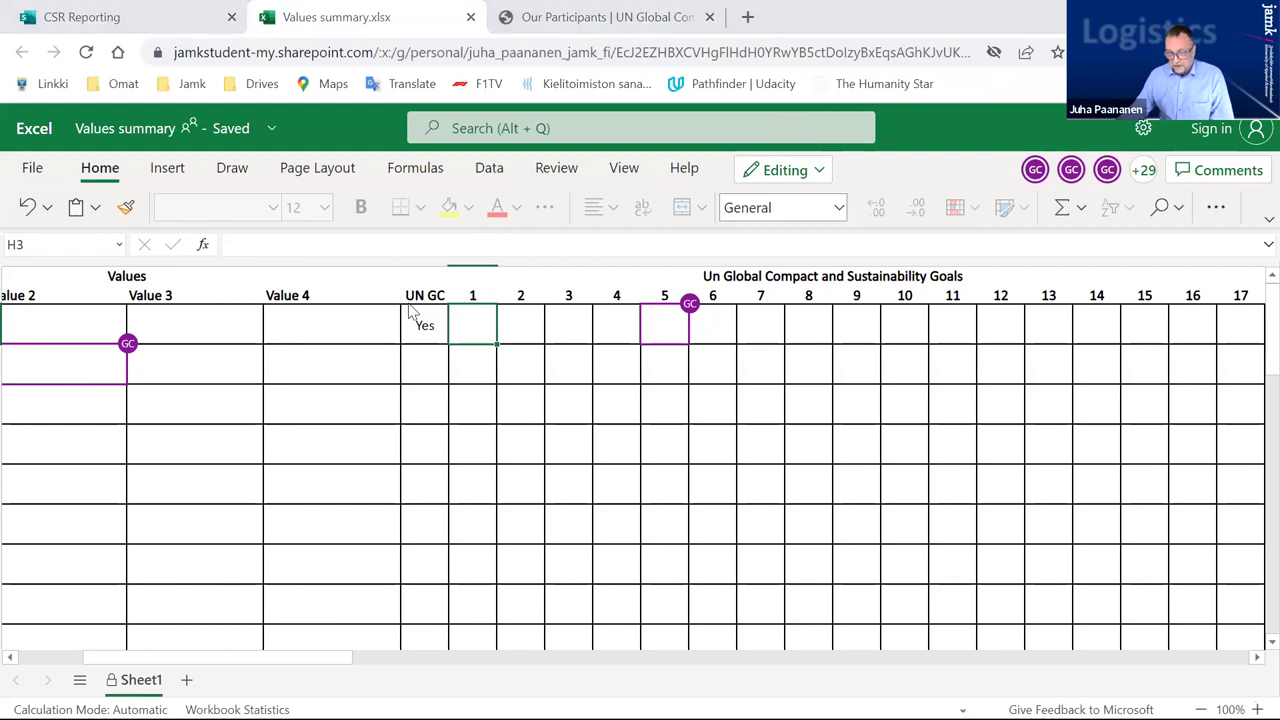
Step: Open the Pharmdos B.V. profile from the UN Global Compact participants list and examine its addressed principles and global goals
key("alt+Tab")
key("Escape")
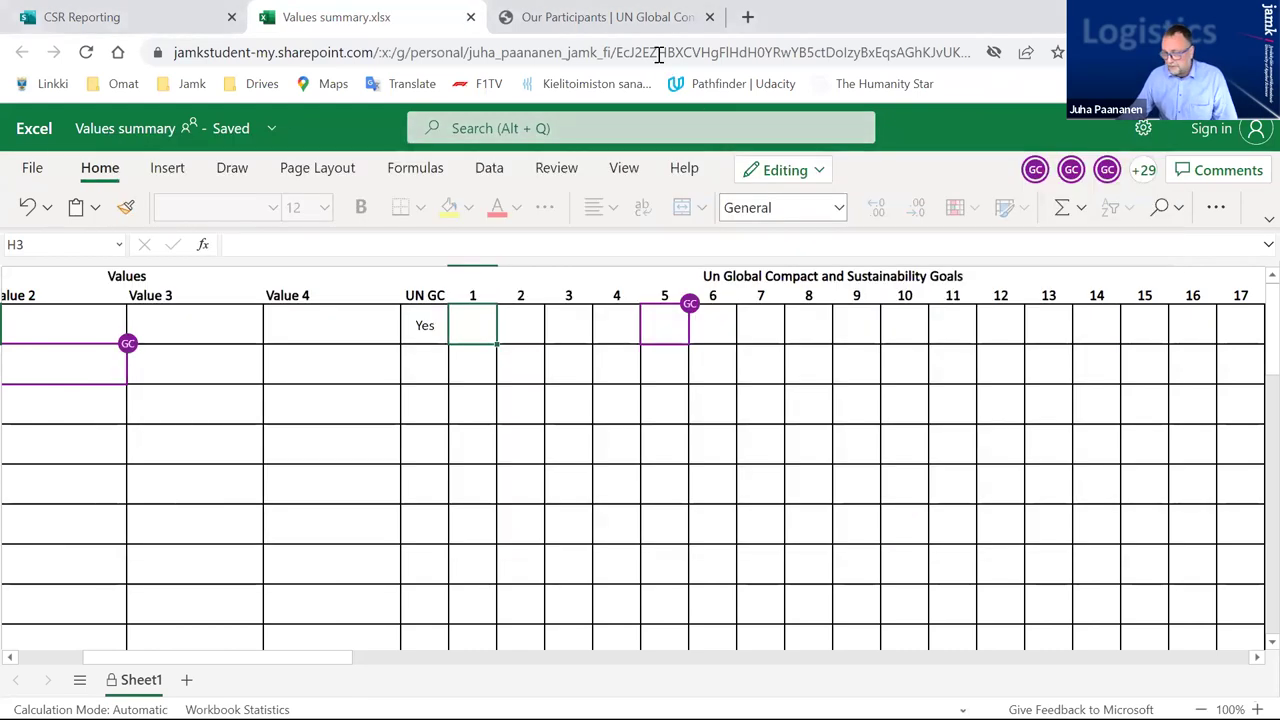
left_click(610, 17)
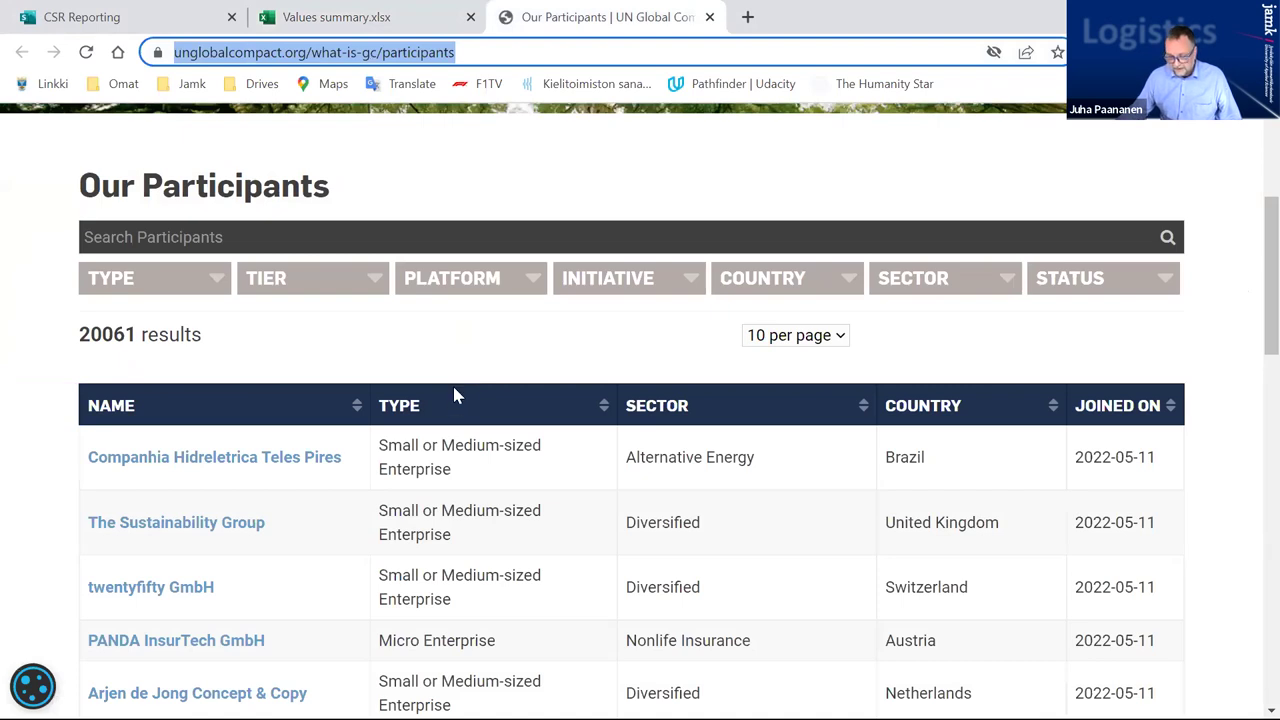
scroll(453, 395, "down", 5)
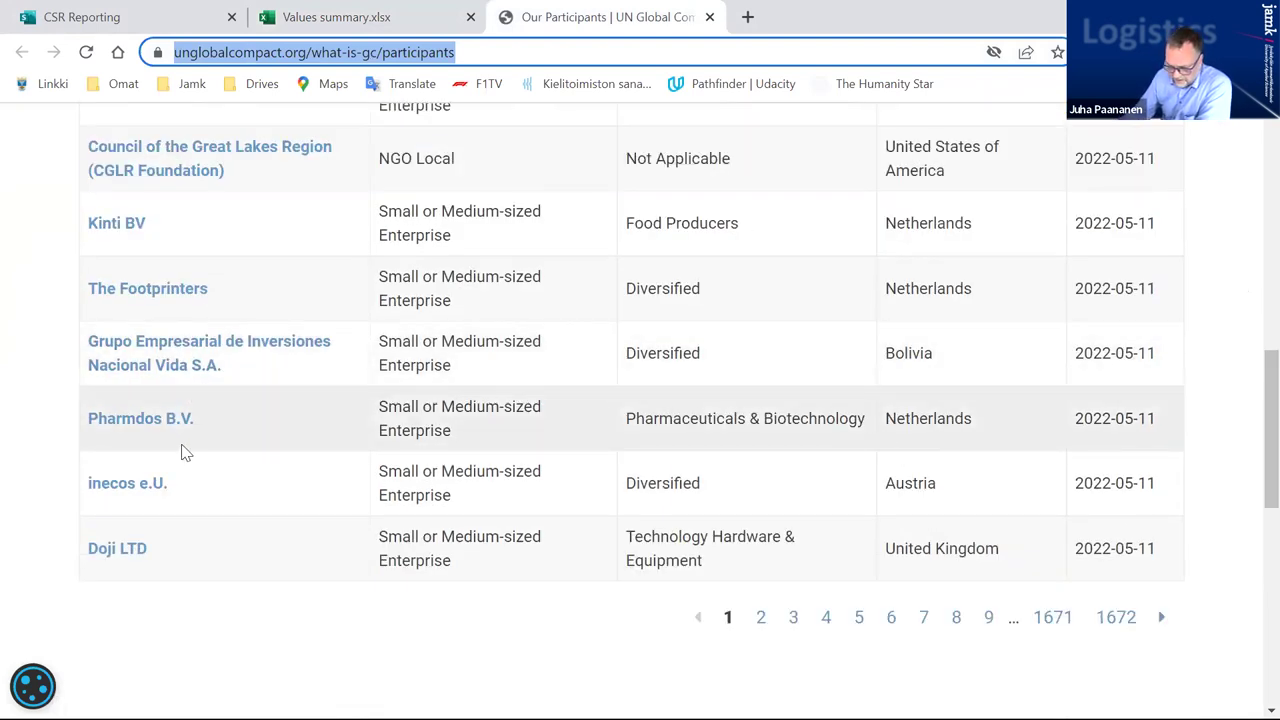
left_click(119, 424)
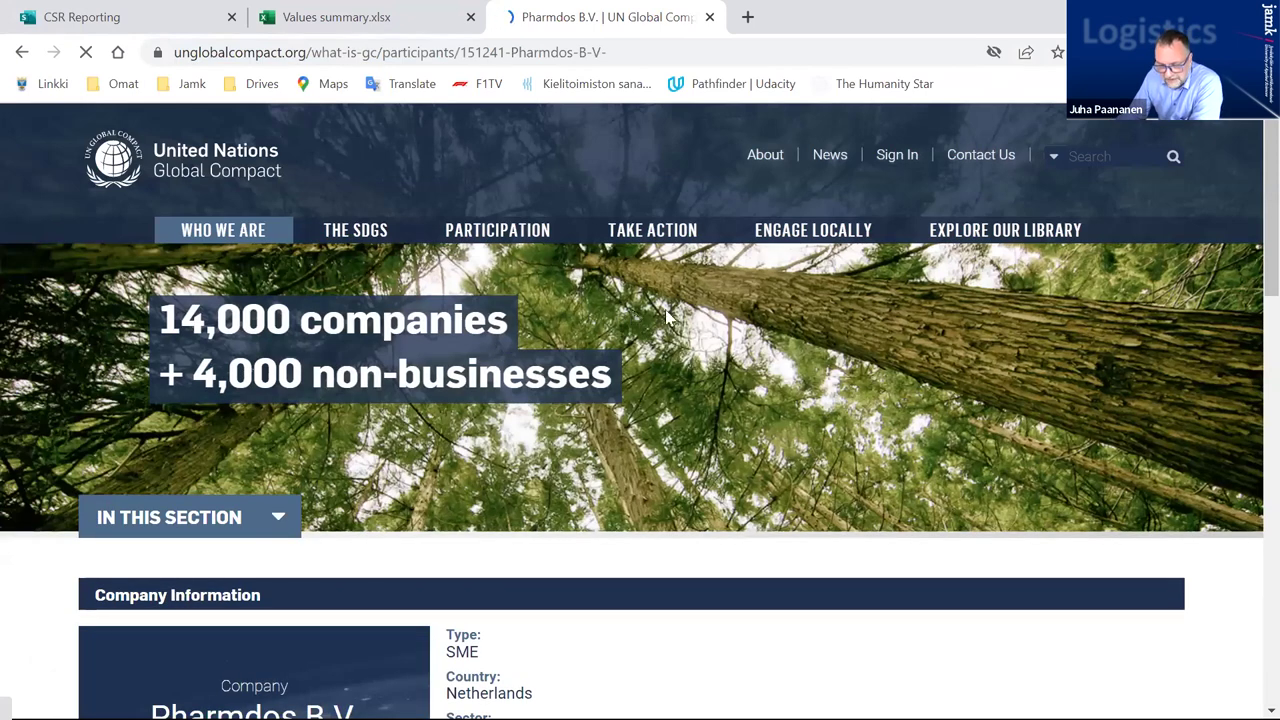
scroll(675, 320, "down", 4)
scroll(818, 315, "down", 4)
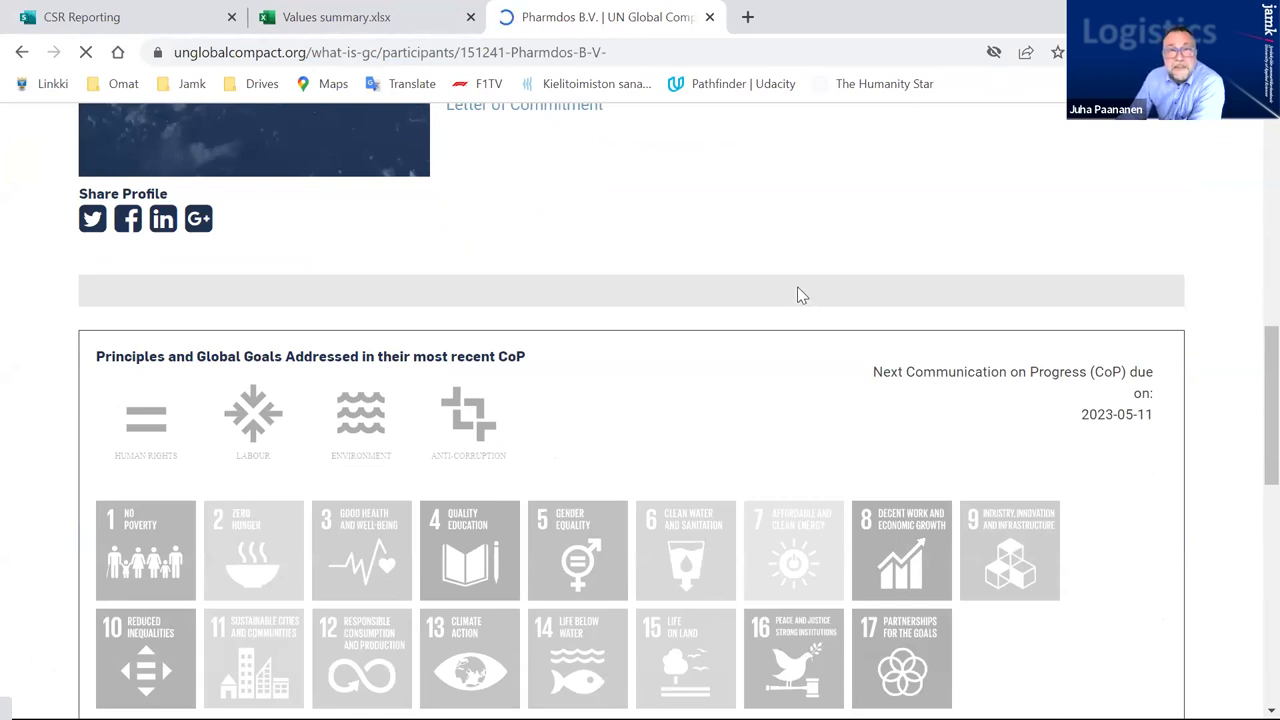
scroll(805, 297, "down", 1)
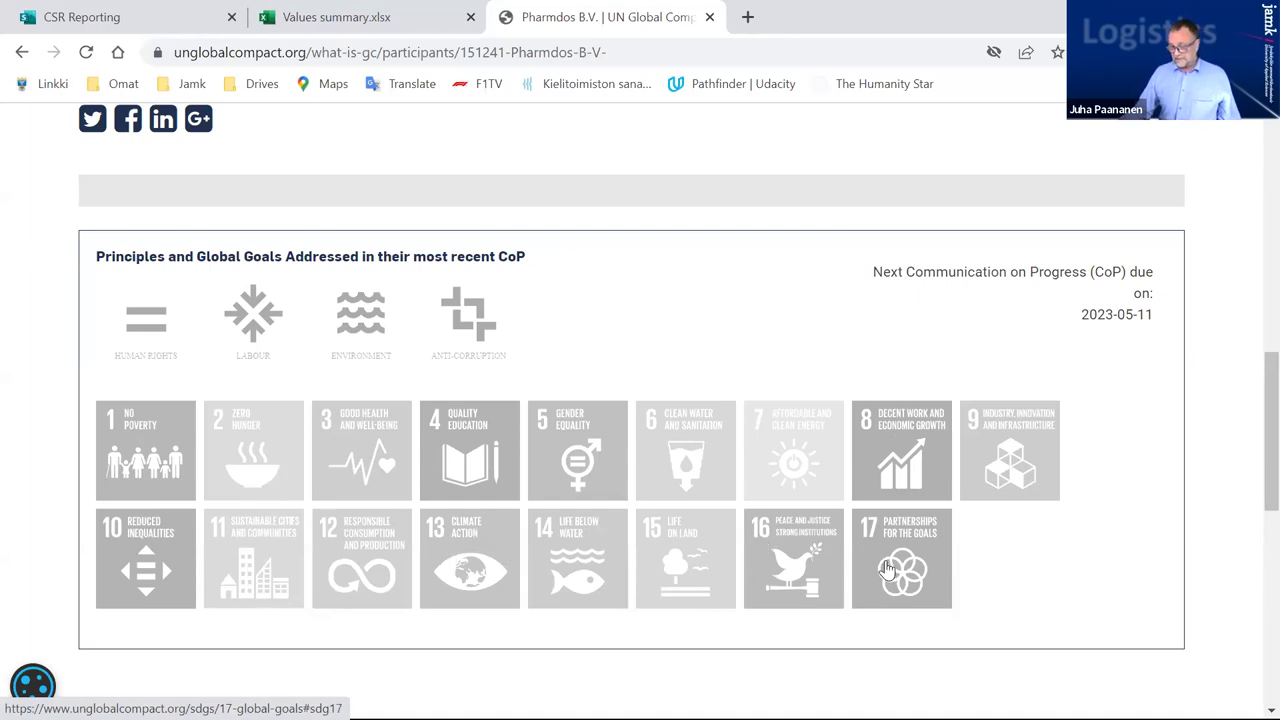
Step: View the description of goal 7, Affordable and Clean Energy, and return to the goals on the Pharmdos B.V. profile
left_click(802, 446)
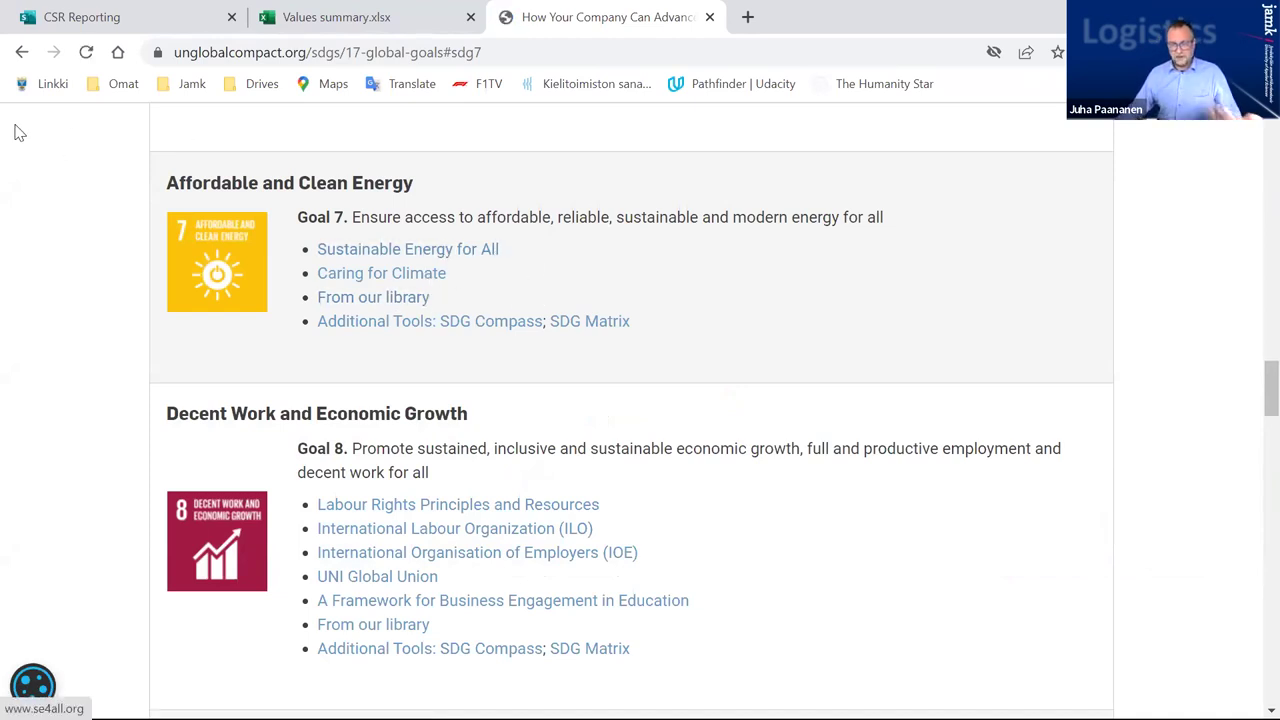
left_click(20, 55)
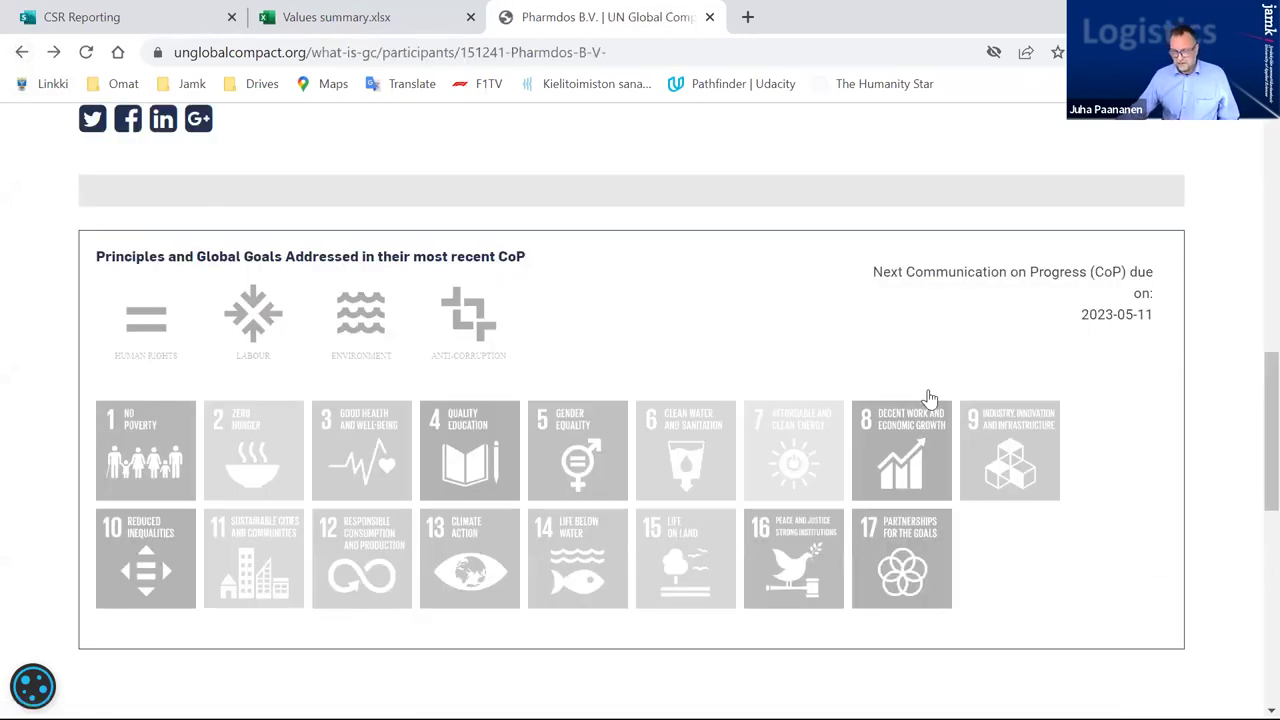
scroll(929, 400, "down", 1)
scroll(804, 433, "down", 1)
scroll(820, 331, "up", 2)
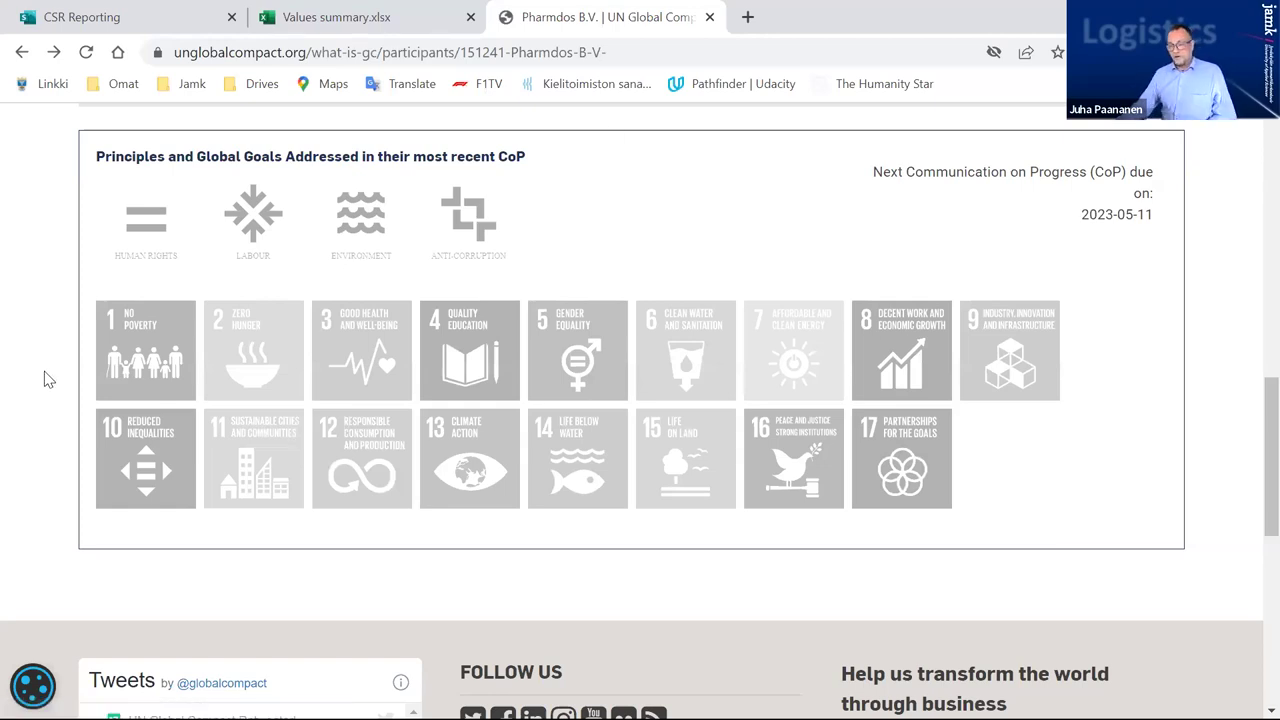
Step: In the Values summary workbook, mark sustainability goals 2 and 9 with "X" in Amazon's row
left_click(322, 17)
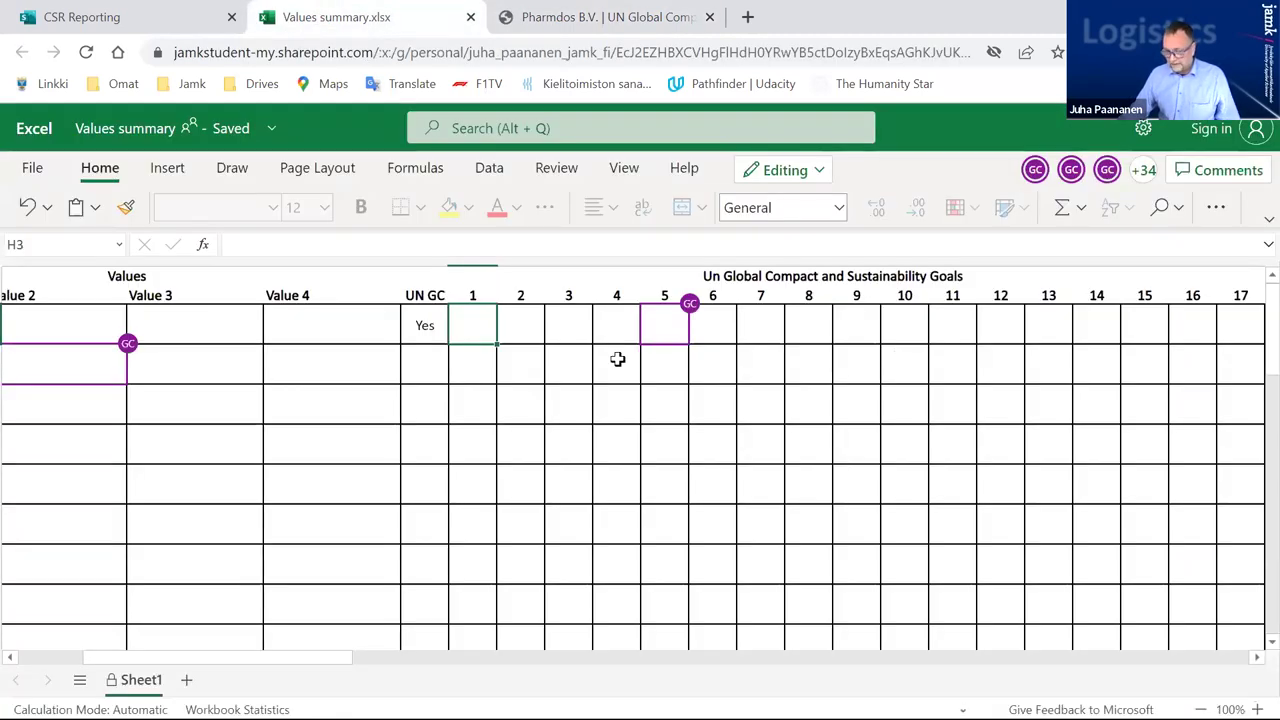
left_click(520, 329)
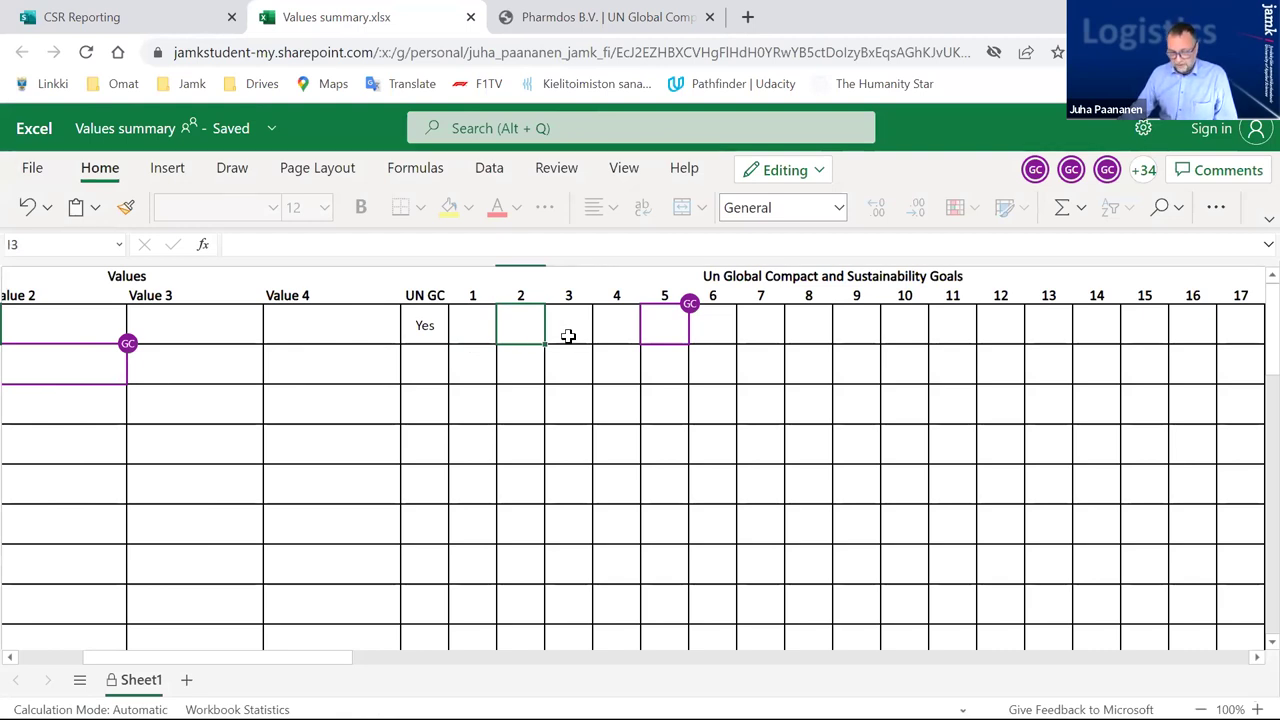
type("x")
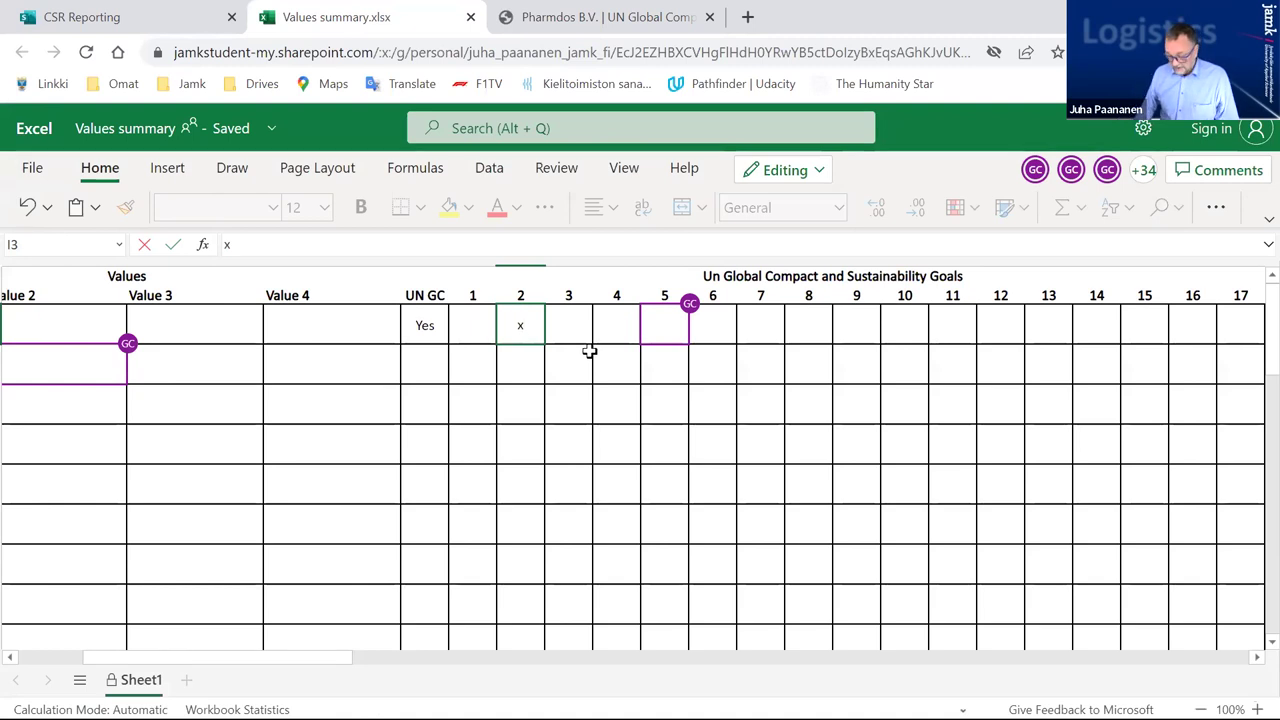
type("X")
key("Right")
key("Right")
key("Right")
key("Right")
key("Right")
key("Right")
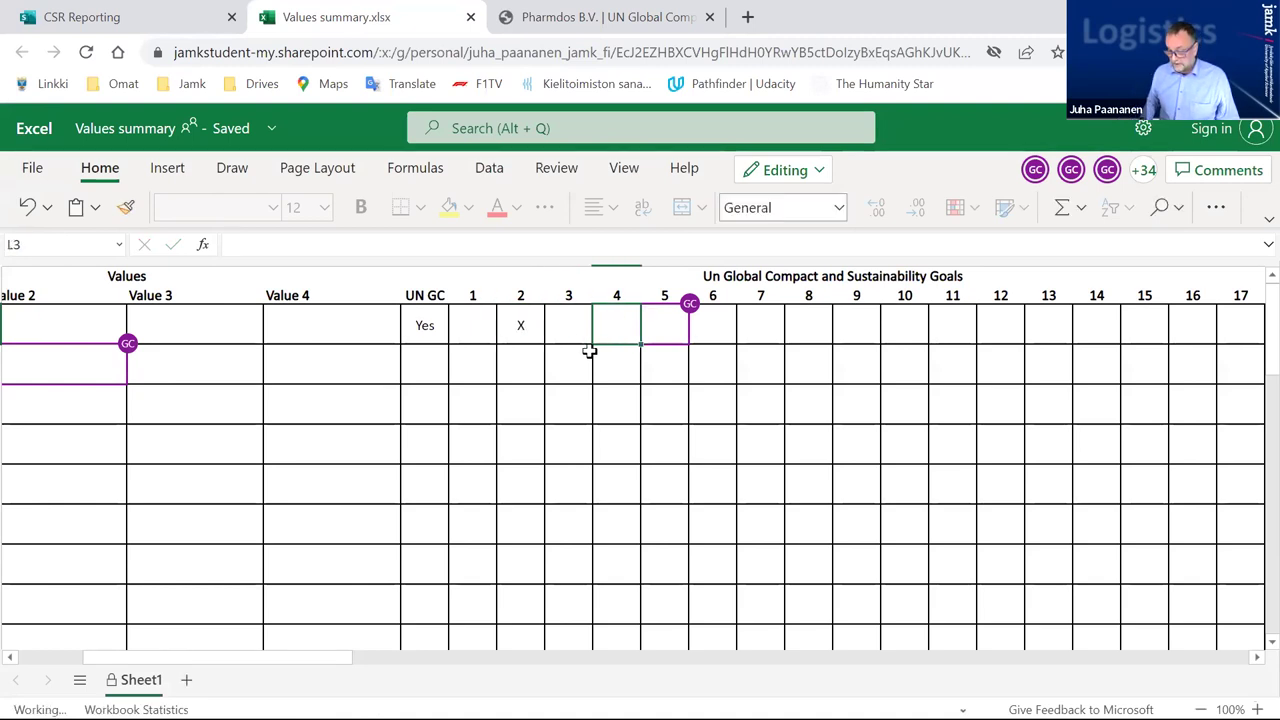
key("Right")
type("X")
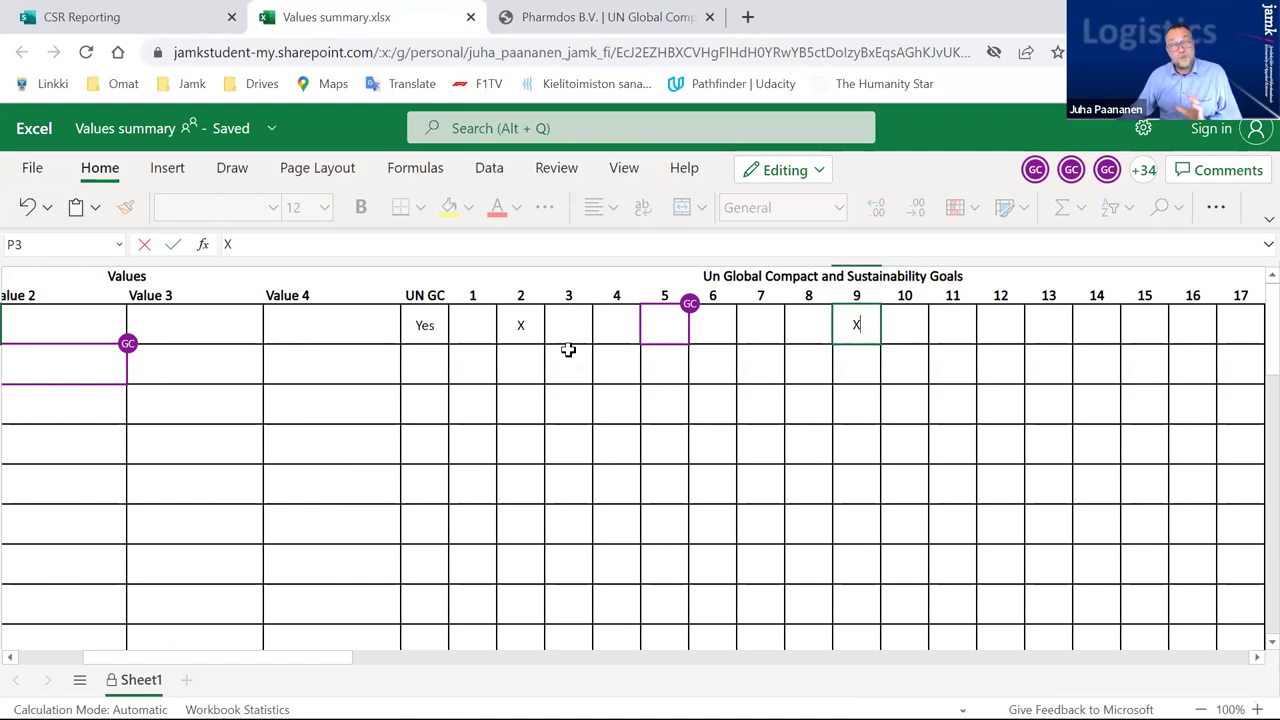
Step: Clear the entries in Amazon's row from the UN GC column through goal 10
left_click(408, 328)
mouse_move(408, 328)
left_mouse_down()
mouse_move(894, 326)
mouse_move(881, 314)
left_mouse_up()
key("Delete")
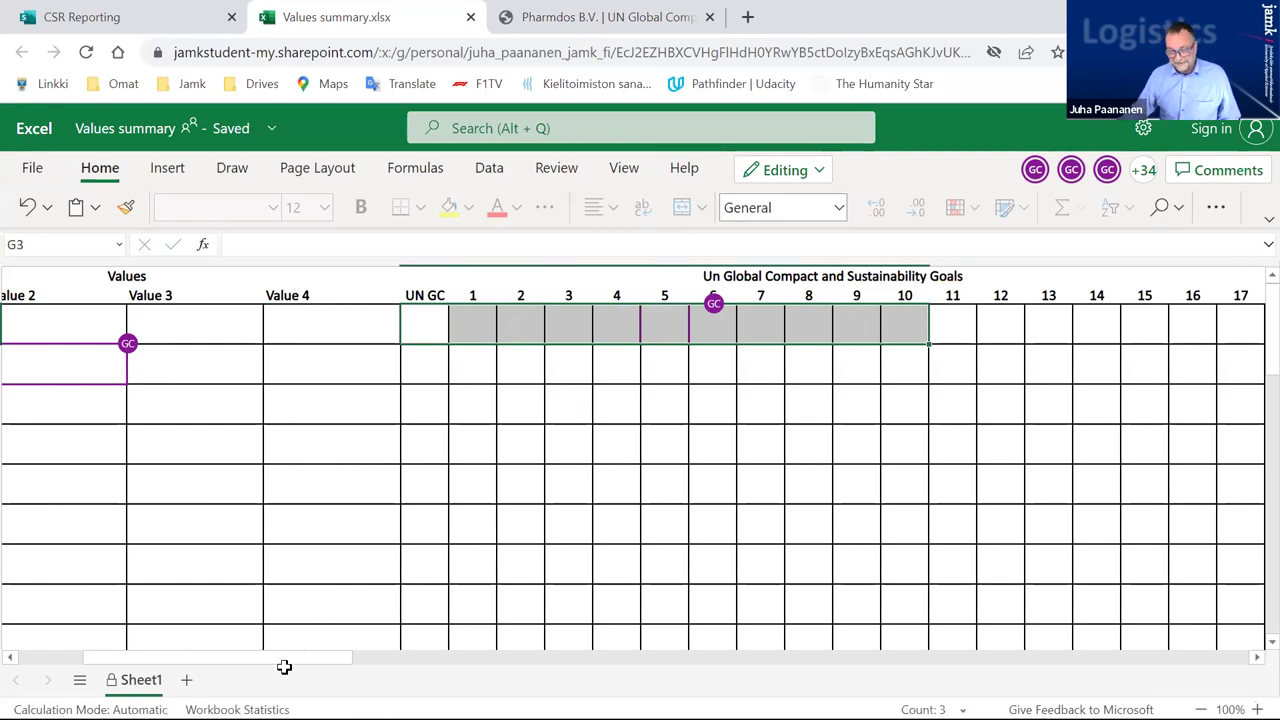
Step: Look over the company list from the first column of the sheet and return to its top
scroll(171, 626, "left", 5)
scroll(189, 346, "down", 2)
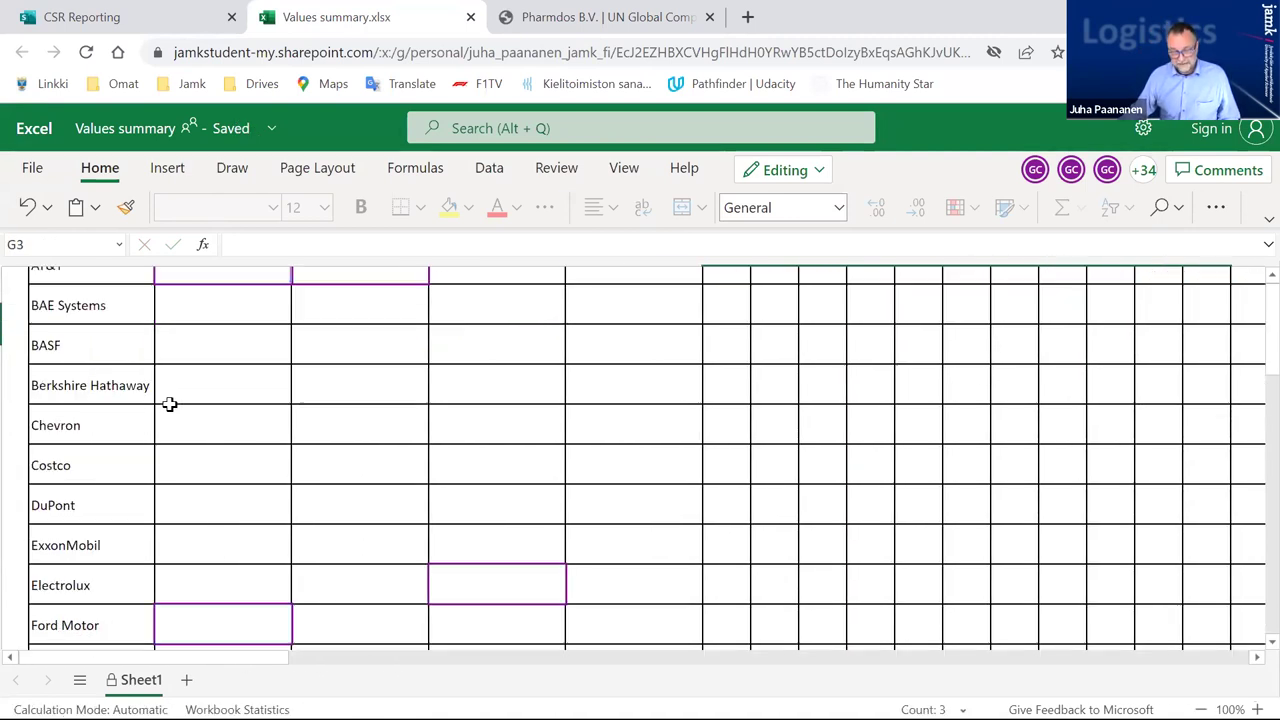
scroll(165, 430, "down", 5)
scroll(180, 470, "up", 6)
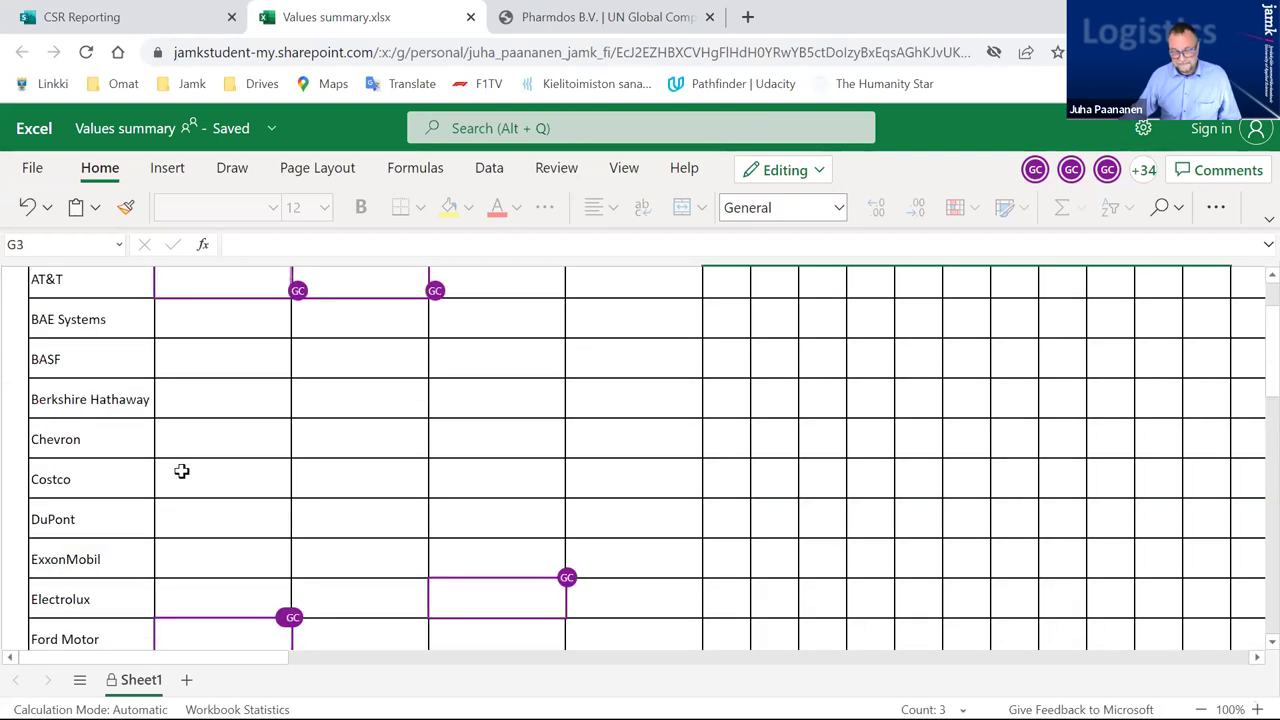
scroll(181, 471, "up", 2)
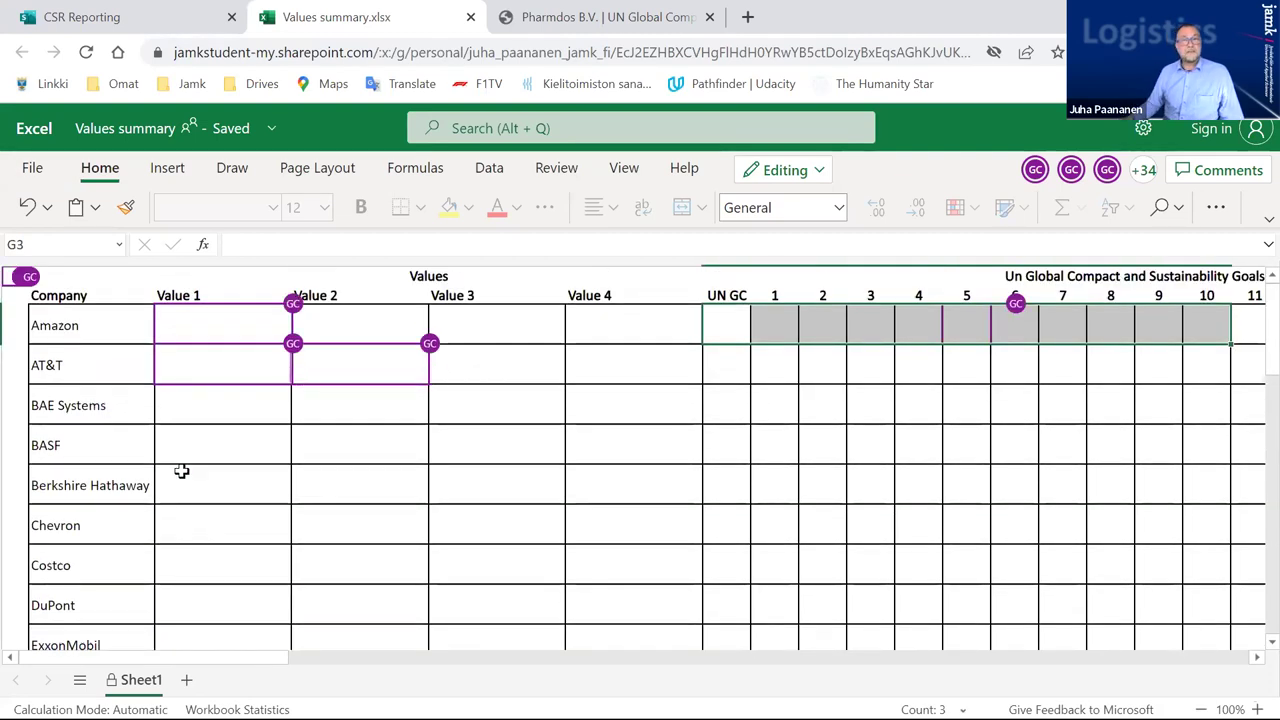